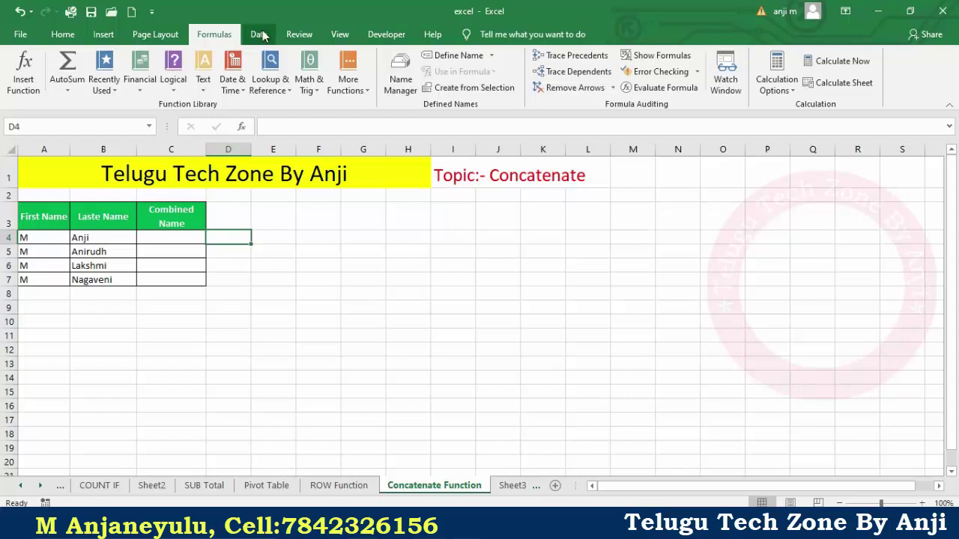
Review the first name in A4 and last name in B4, then select C4.
{"action": "left_click", "coordinate": [204, 84]}
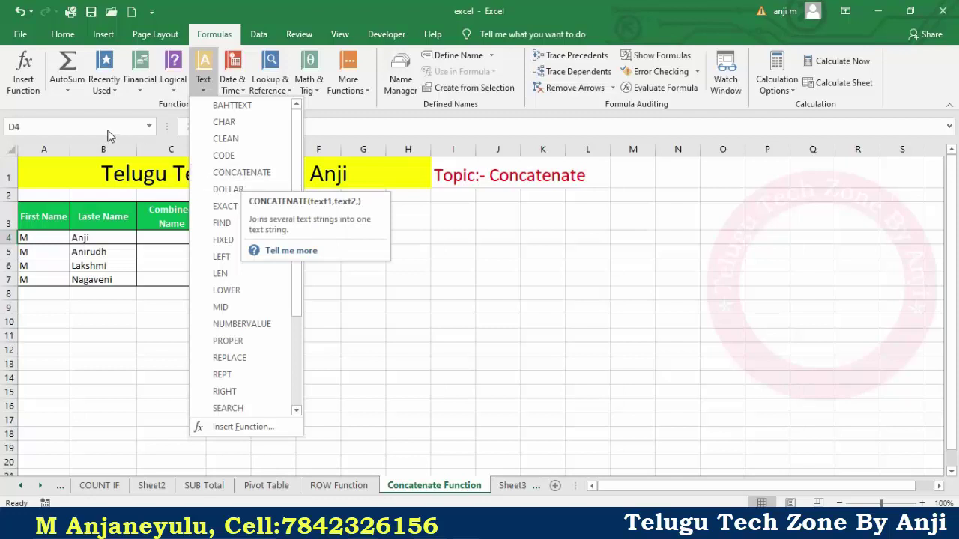
{"action": "left_click", "coordinate": [129, 105]}
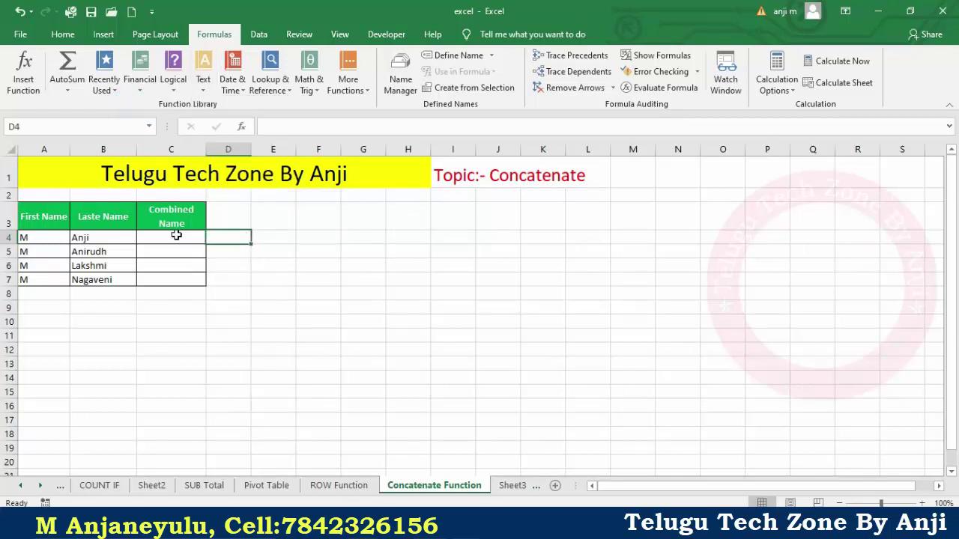
{"action": "left_click", "coordinate": [30, 240]}
{"action": "left_click", "coordinate": [84, 239]}
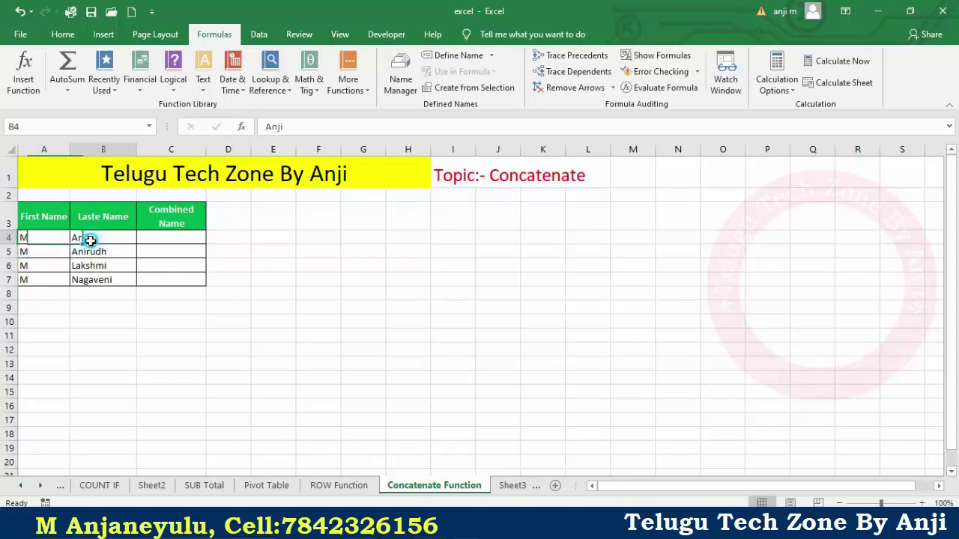
{"action": "left_click", "coordinate": [47, 241]}
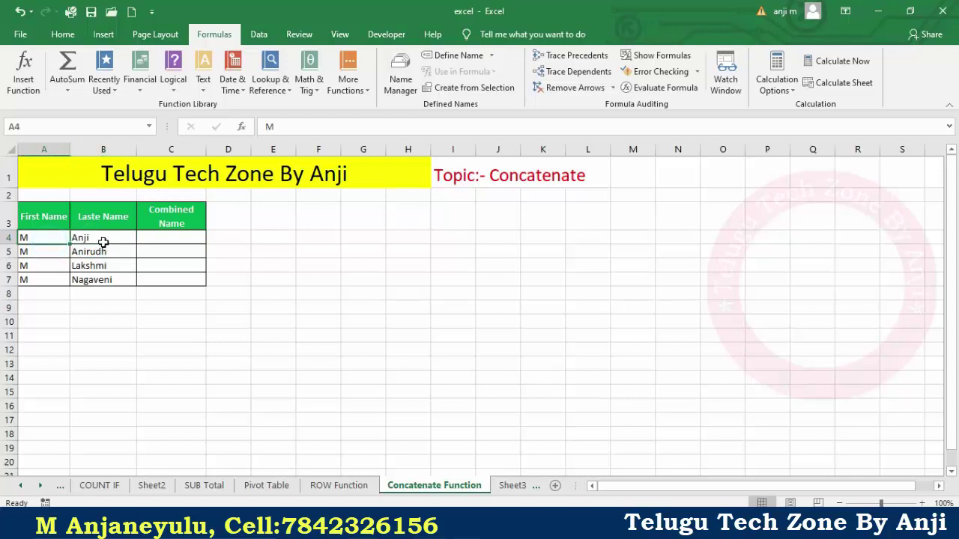
{"action": "left_click", "coordinate": [100, 241]}
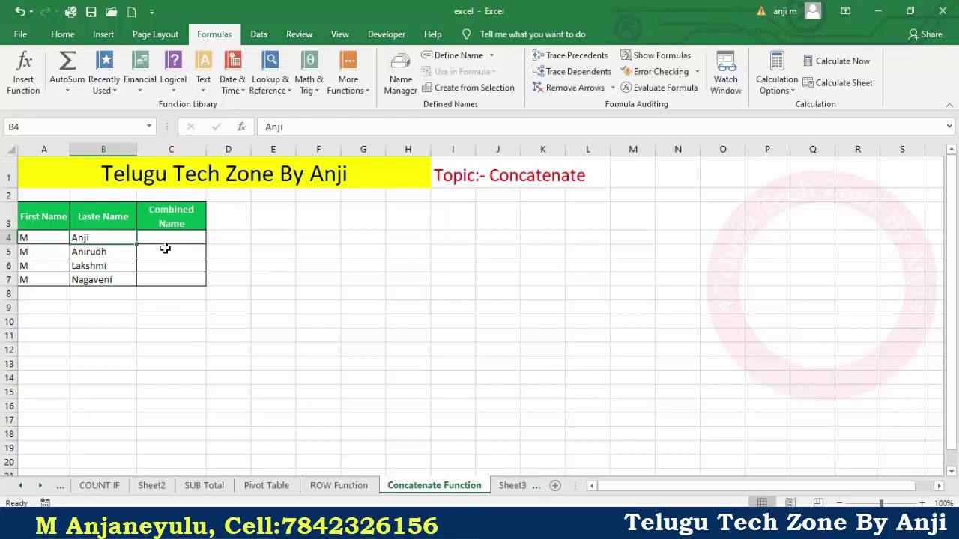
{"action": "left_click", "coordinate": [42, 241]}
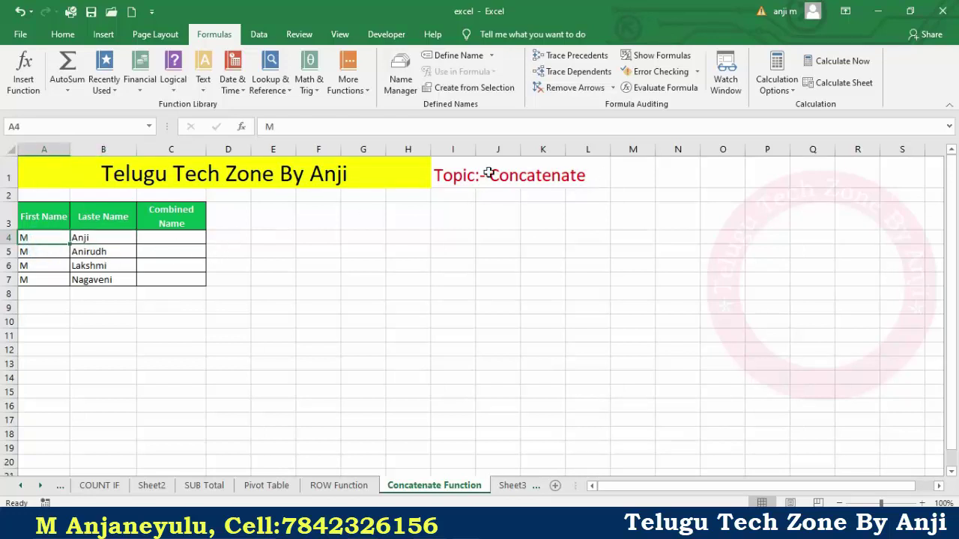
{"action": "left_click", "coordinate": [145, 238]}
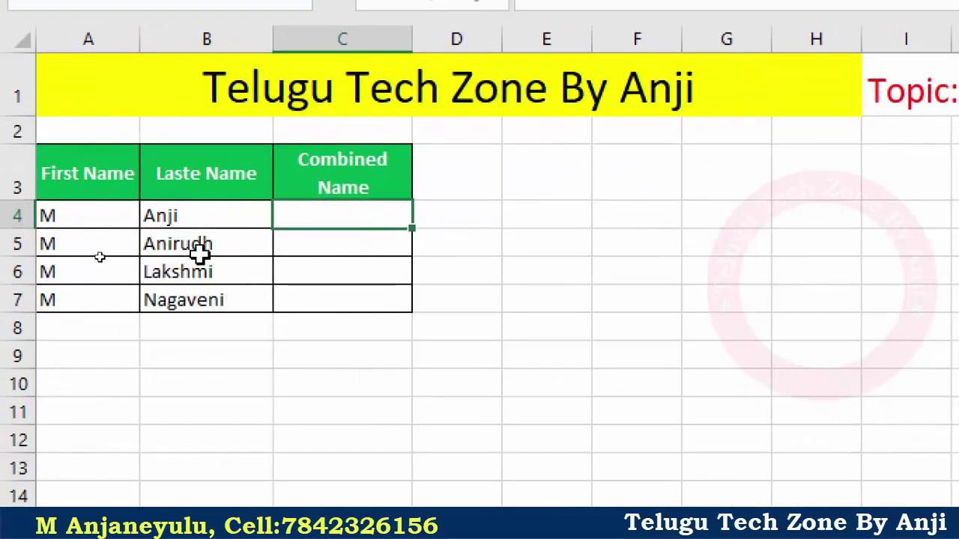
Enter =a4&b4 in C4 so it shows 'MAnji' with no space.
{"action": "type", "text": "="}
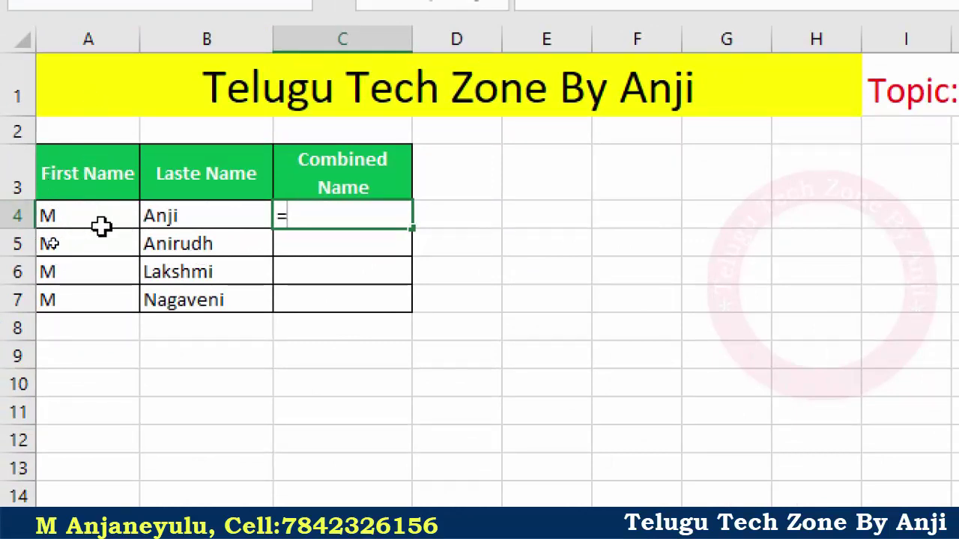
{"action": "type", "text": "a4"}
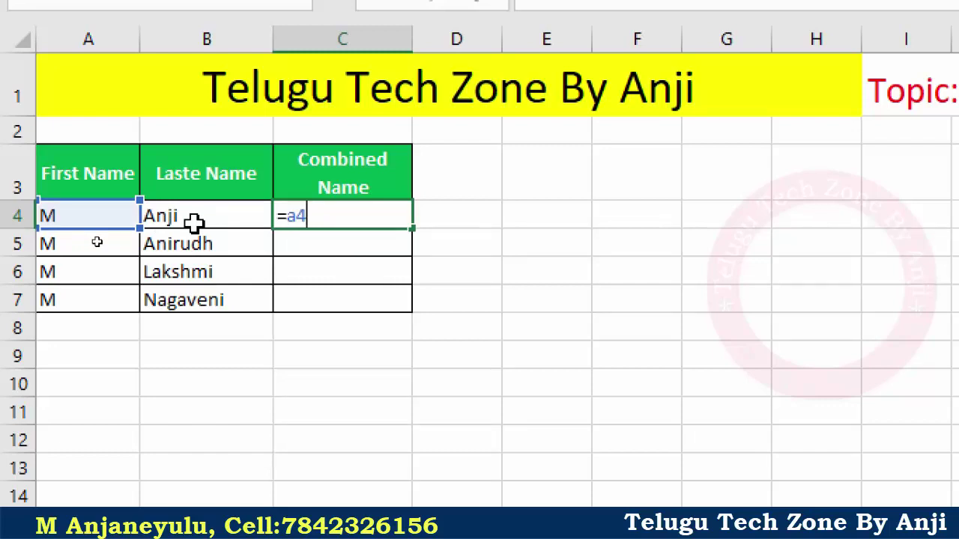
{"action": "type", "text": "&"}
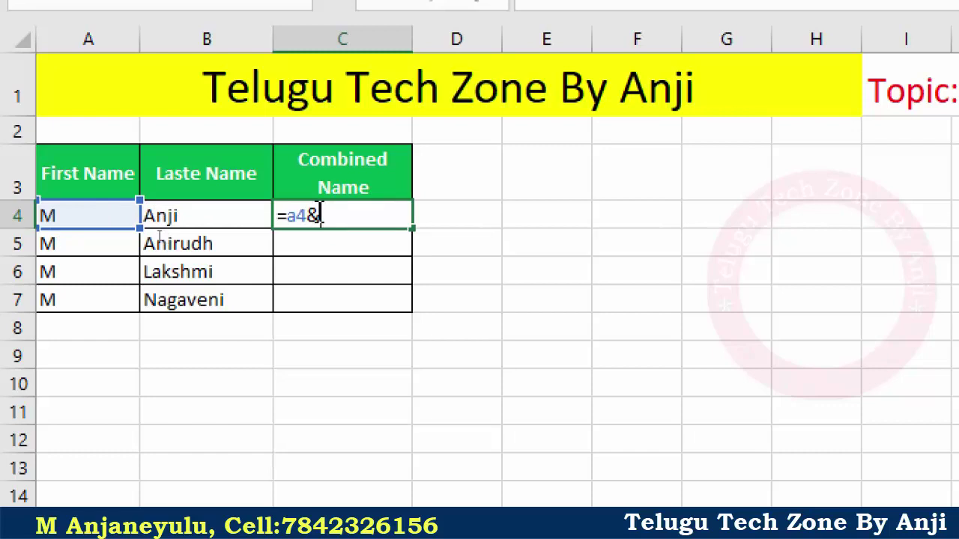
{"action": "type", "text": "b4"}
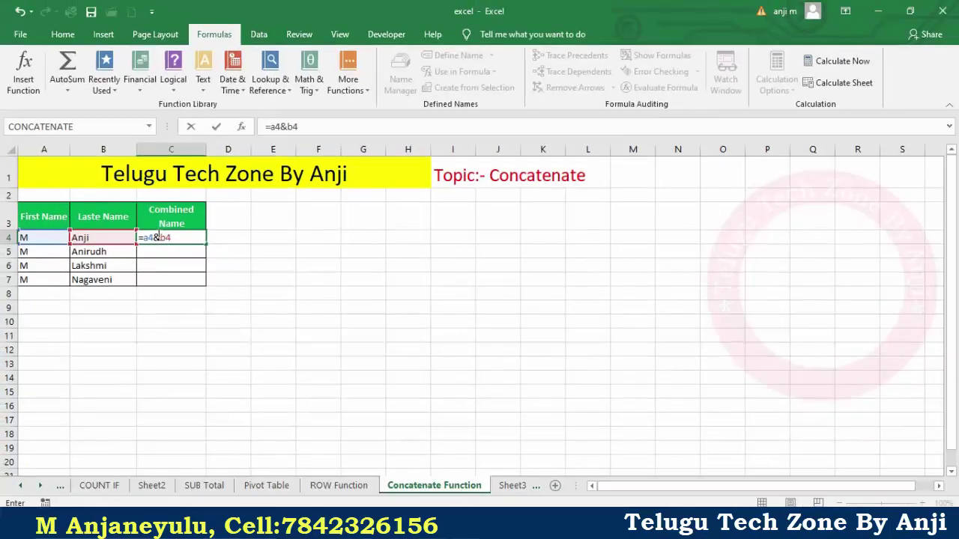
{"action": "key", "text": "Return"}
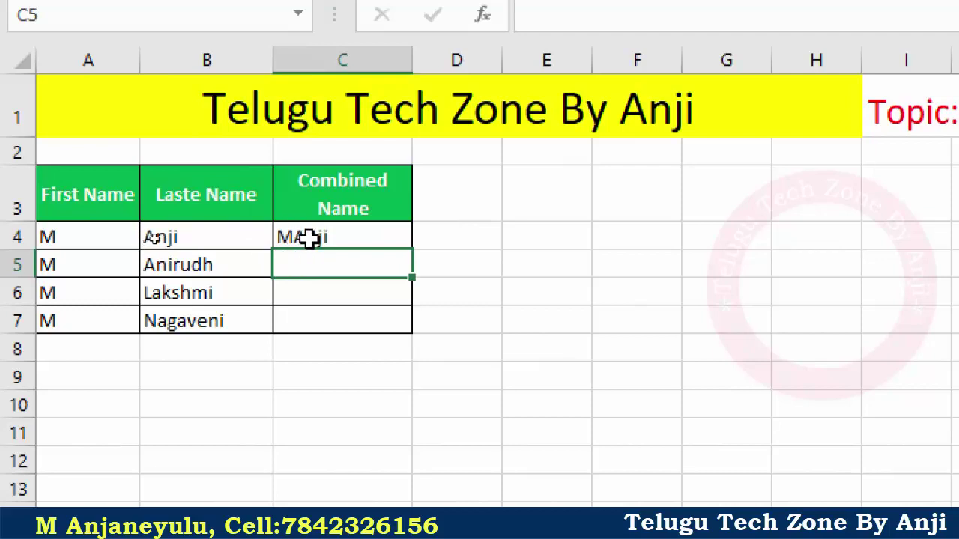
{"action": "left_click_drag", "start_coordinate": [309, 239], "coordinate": [315, 264]}
{"action": "left_click", "coordinate": [332, 268]}
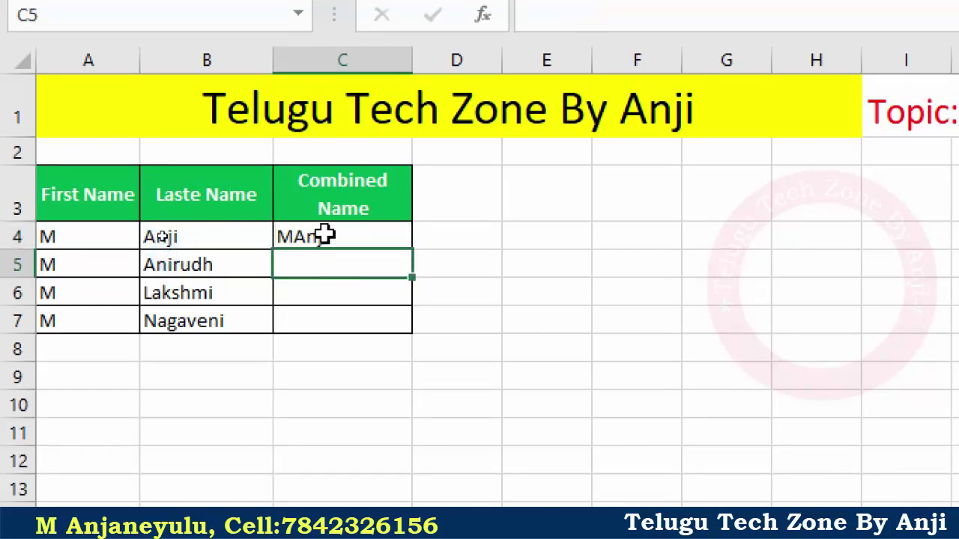
{"action": "left_click", "coordinate": [324, 229]}
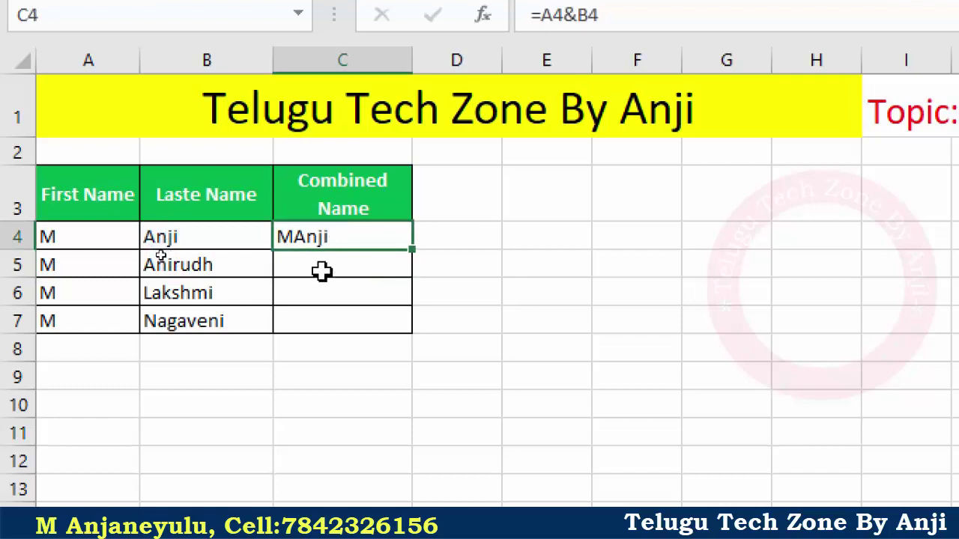
{"action": "type", "text": "=a"}
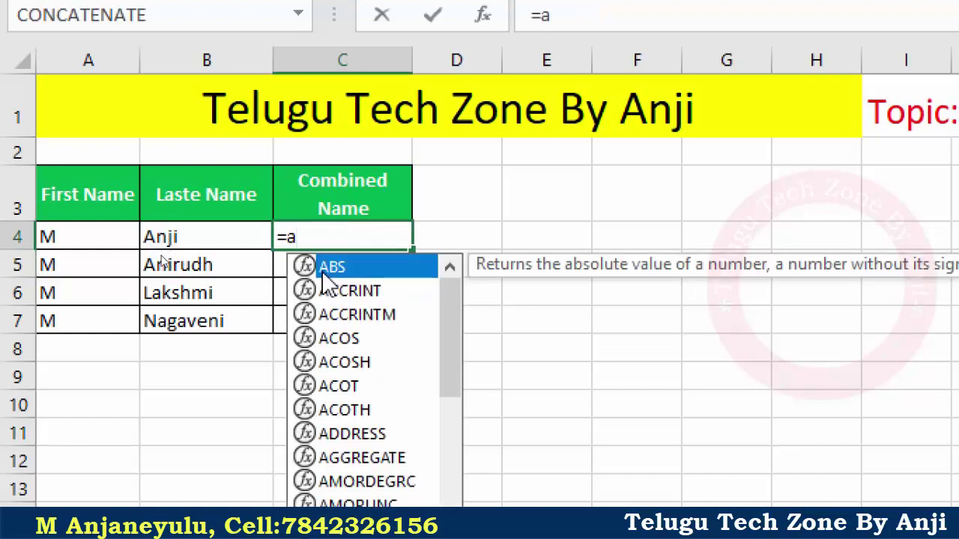
{"action": "type", "text": "4&"}
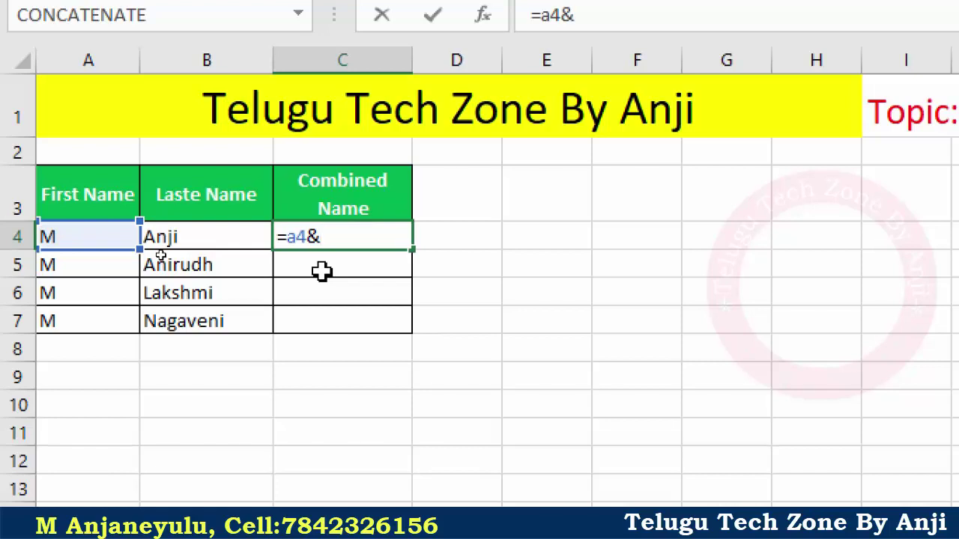
{"action": "type", "text": "\" "}
{"action": "type", "text": "\""}
{"action": "type", "text": "&b"}
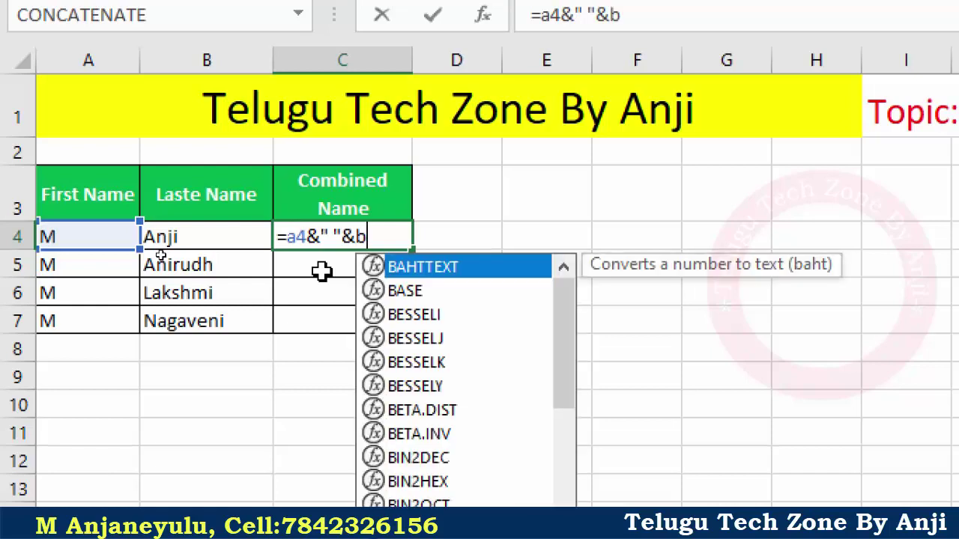
{"action": "type", "text": "4)"}
{"action": "key", "text": "BackSpace"}
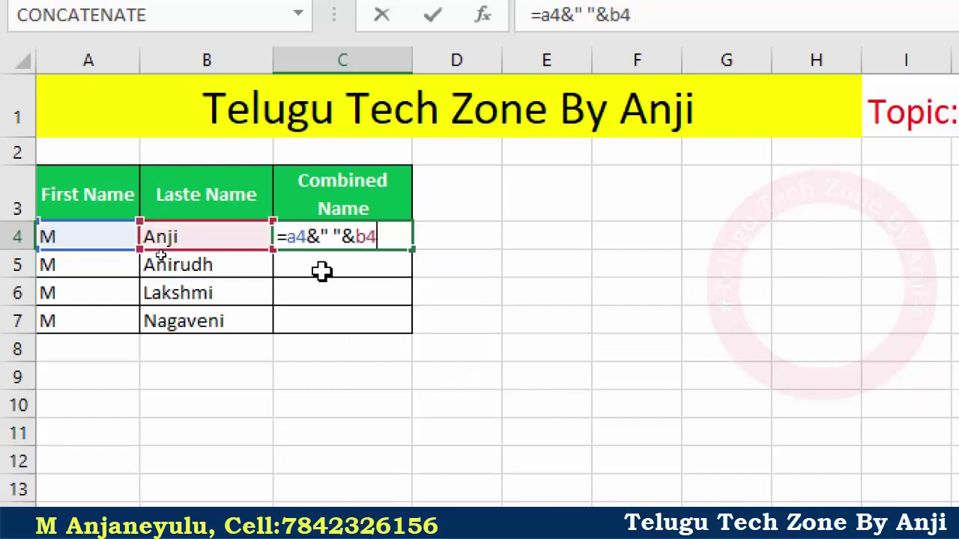
{"action": "key", "text": "Return"}
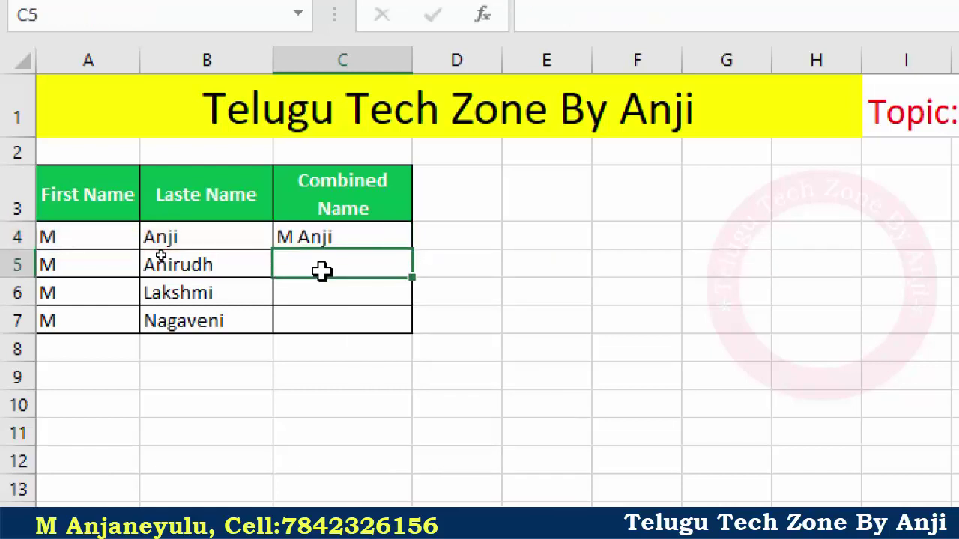
{"action": "key", "text": "Up"}
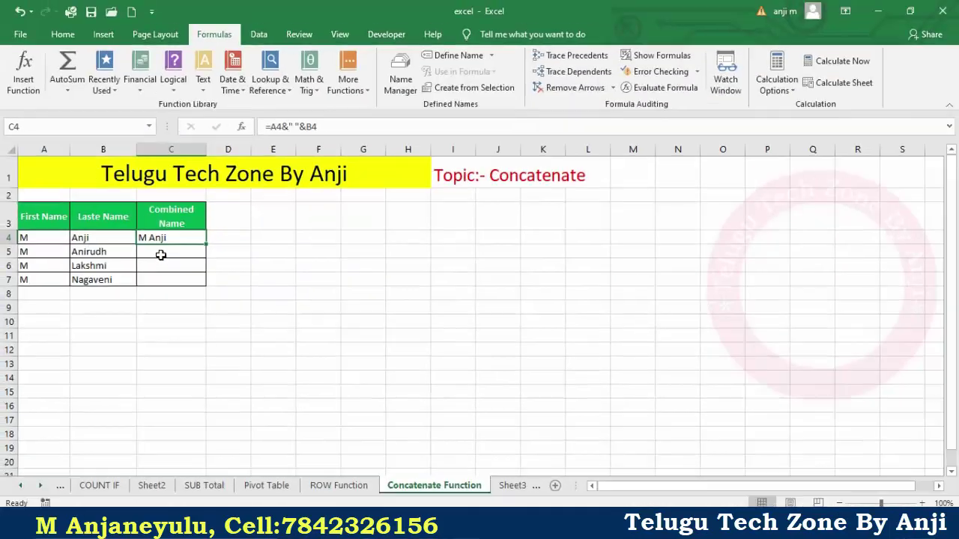
{"action": "left_click", "coordinate": [160, 254]}
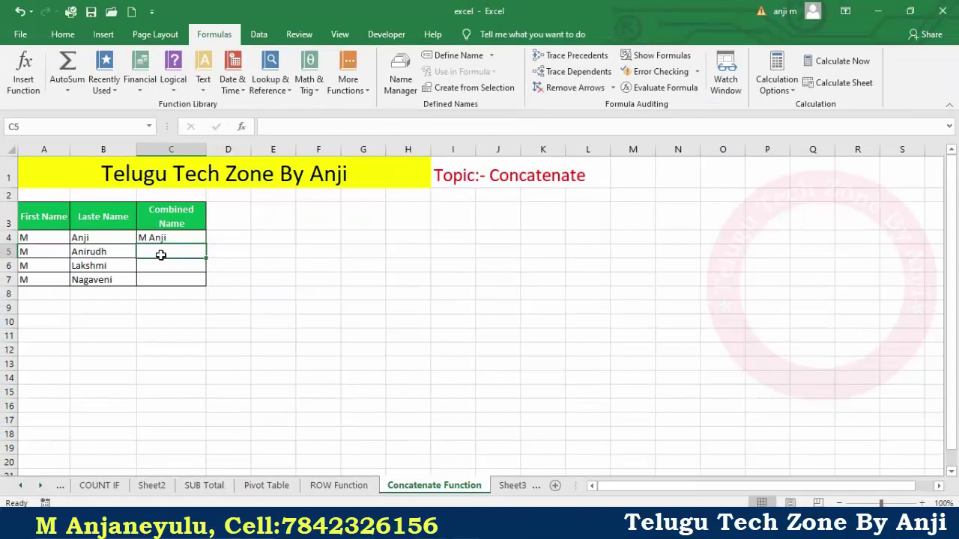
Enter =CONCATENATE(A5,B5) in C5 joining the row 5 names.
{"action": "type", "text": "=CO"}
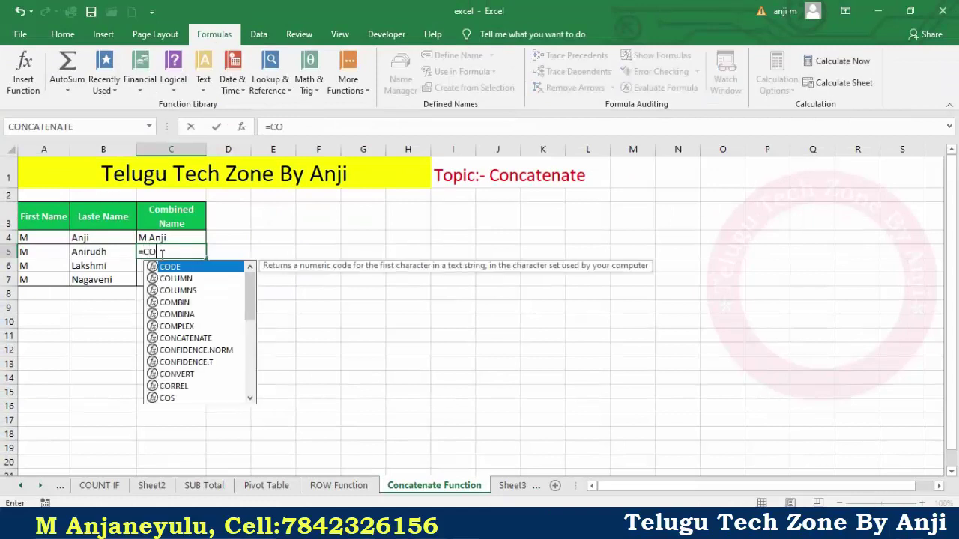
{"action": "type", "text": "NCATENAT"}
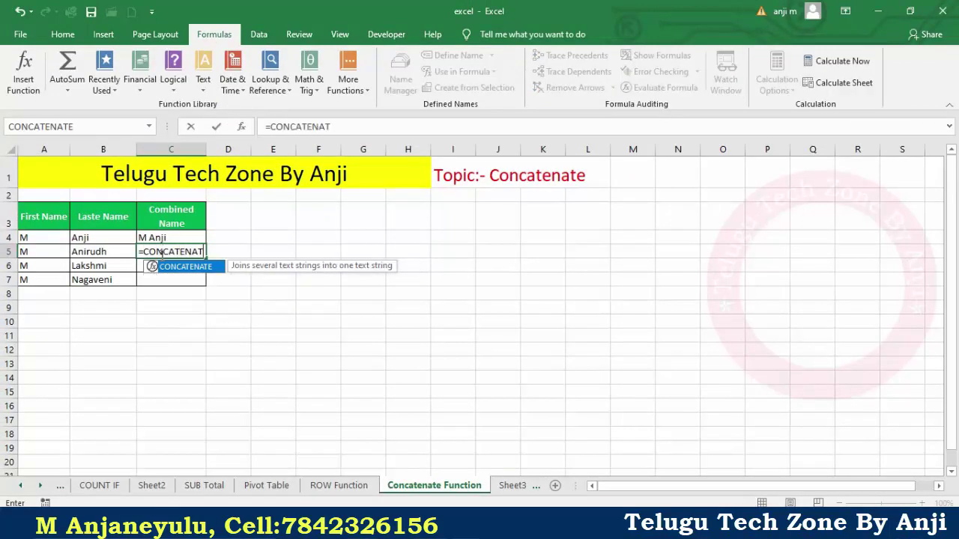
{"action": "type", "text": "E("}
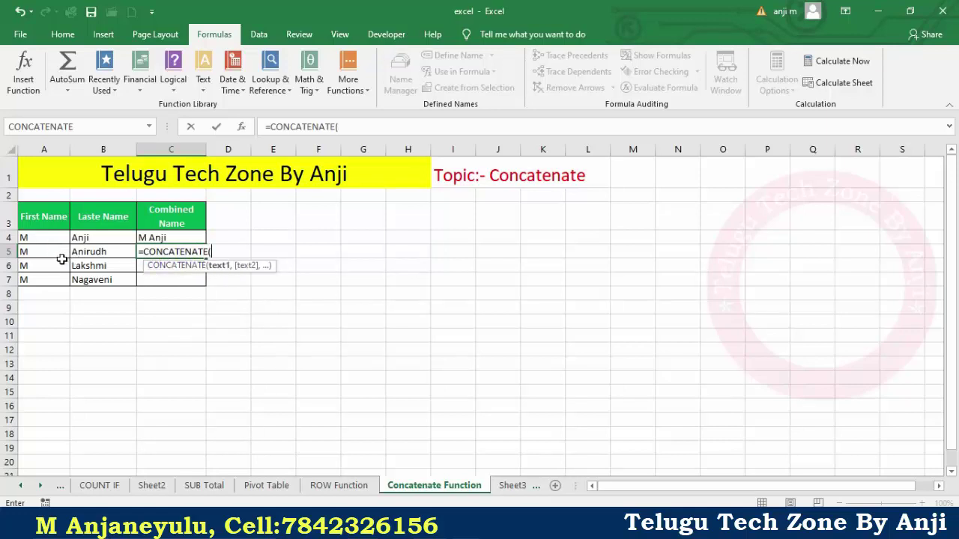
{"action": "type", "text": "A5,"}
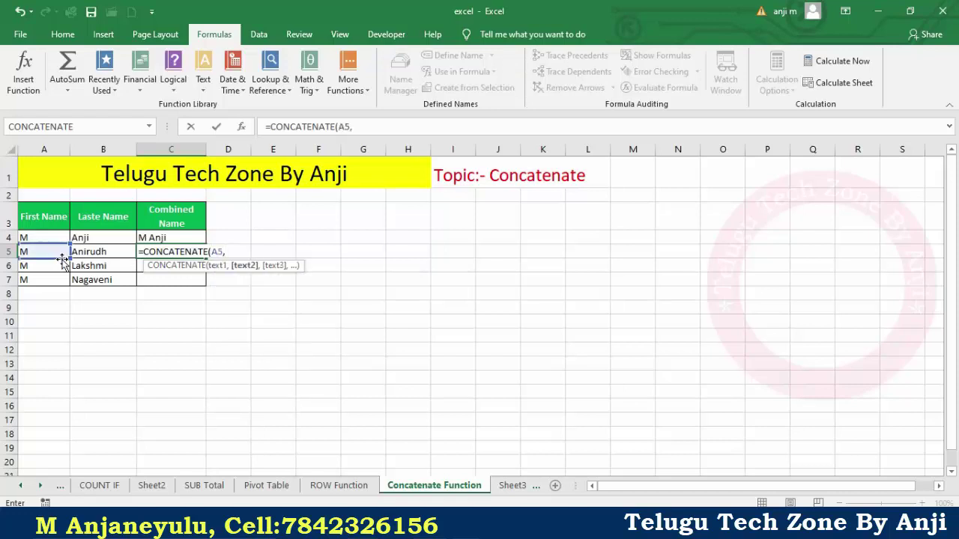
{"action": "type", "text": "B5"}
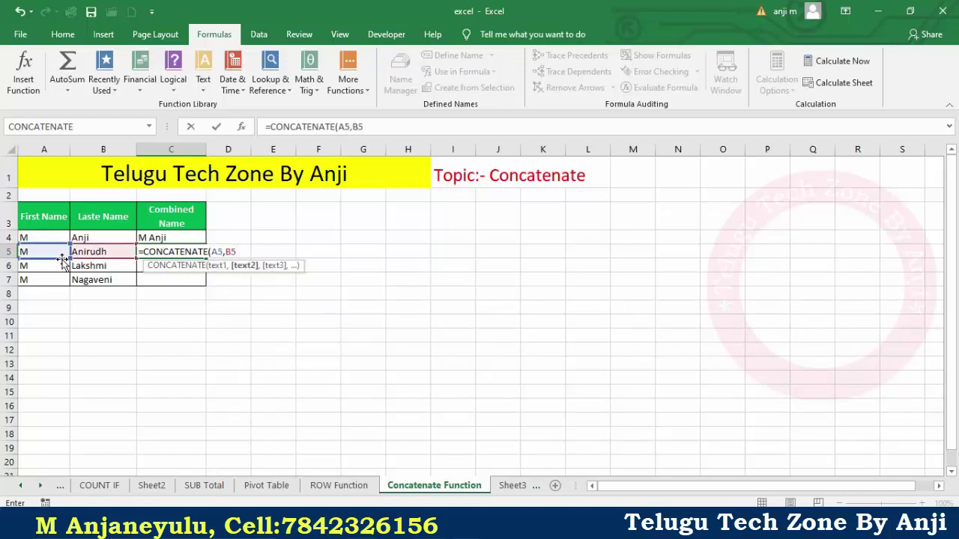
{"action": "type", "text": ")"}
{"action": "key", "text": "Return"}
{"action": "key", "text": "Up"}
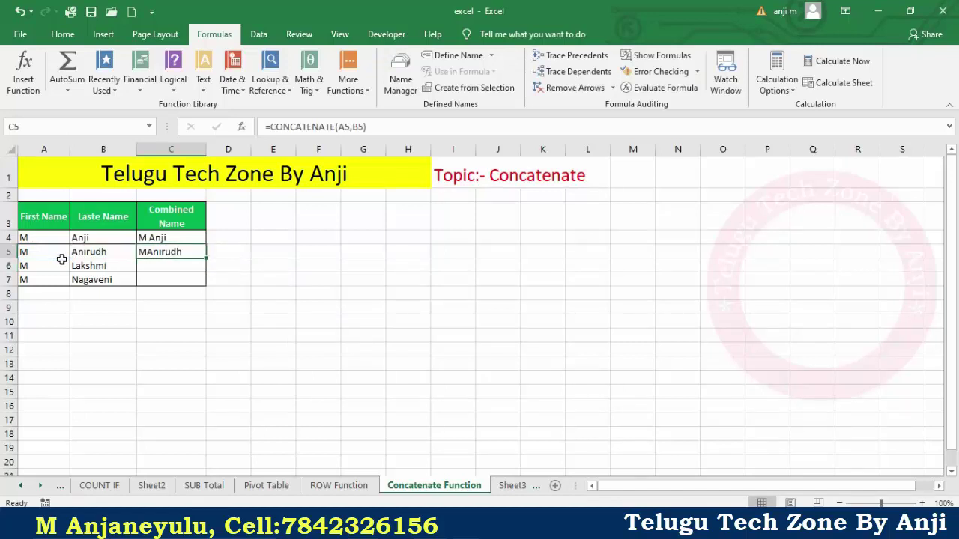
{"action": "type", "text": "=CON"}
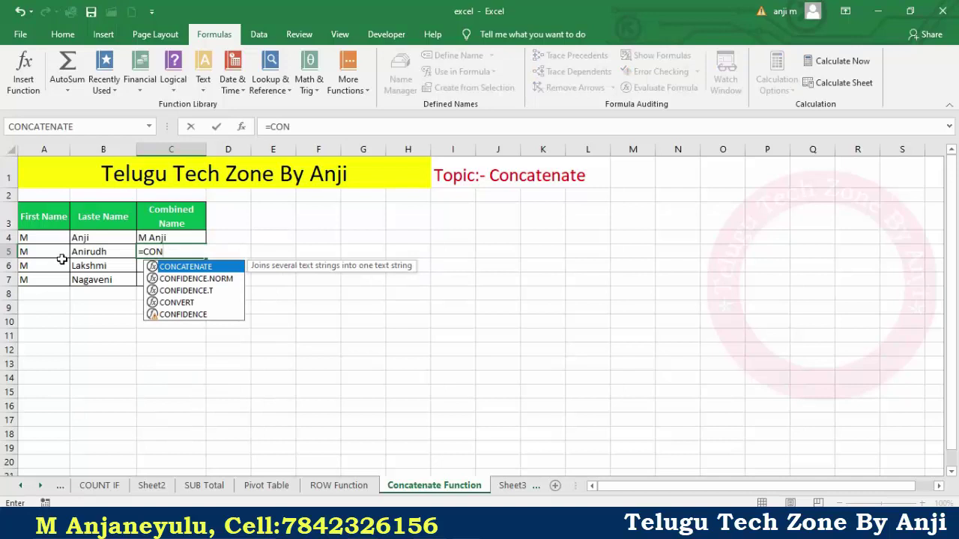
{"action": "type", "text": "CATE"}
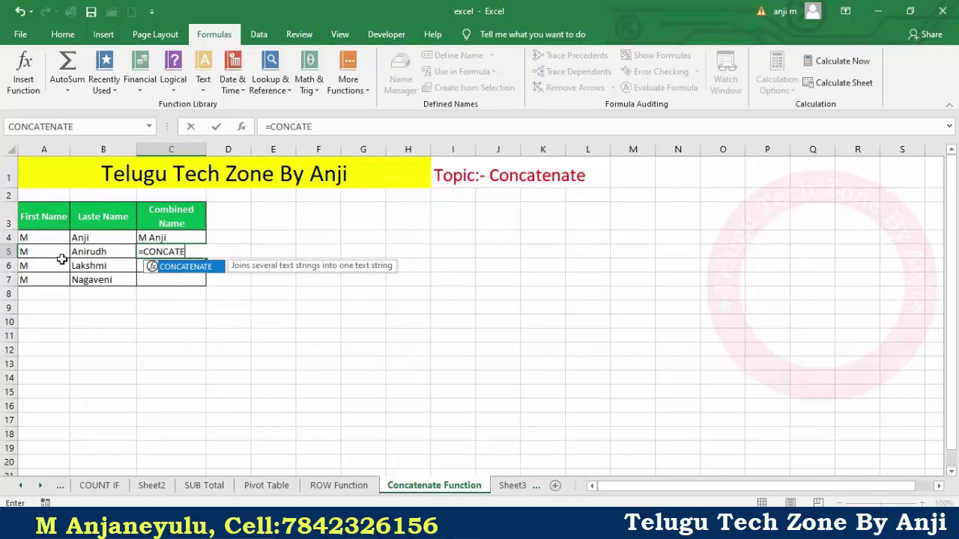
{"action": "type", "text": "NATE("}
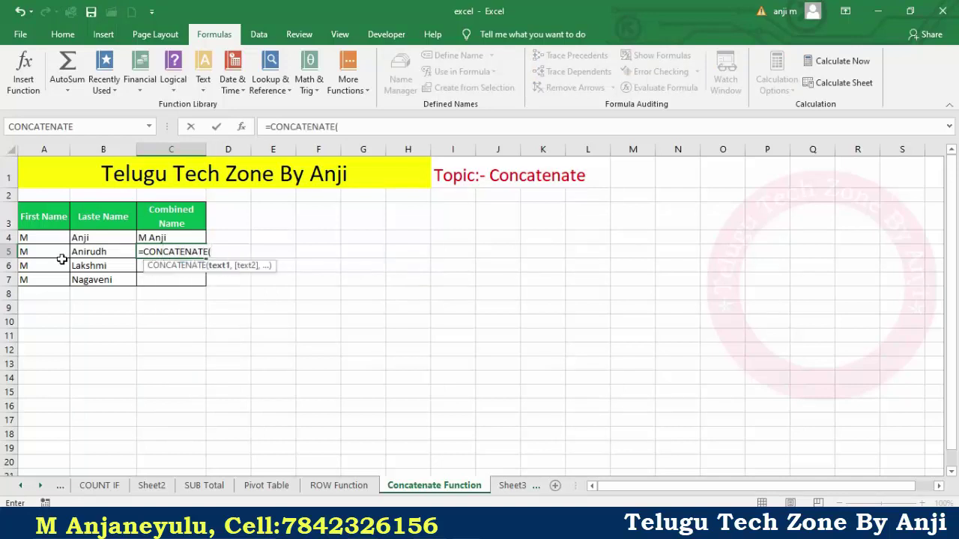
{"action": "type", "text": "A5"}
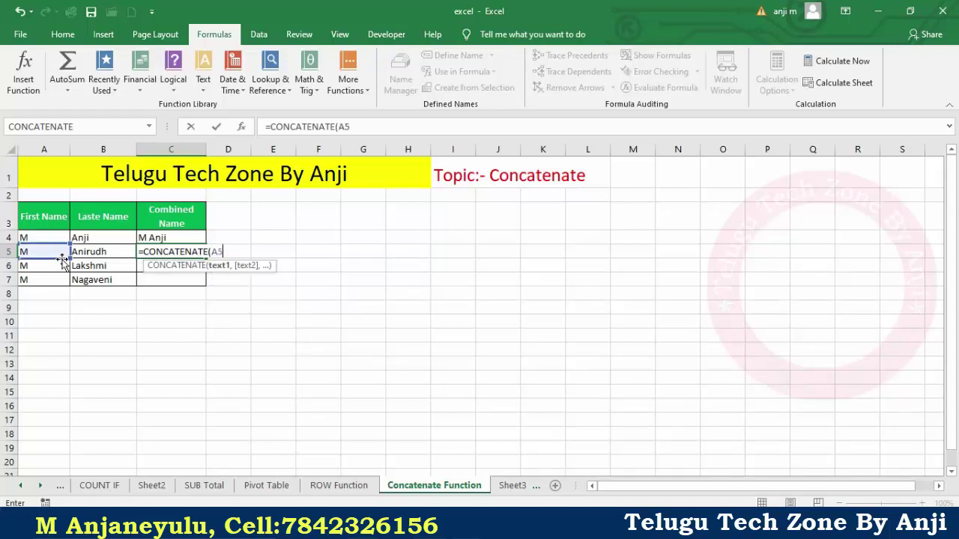
{"action": "type", "text": "&"}
{"action": "type", "text": "&"}
{"action": "type", "text": "B5"}
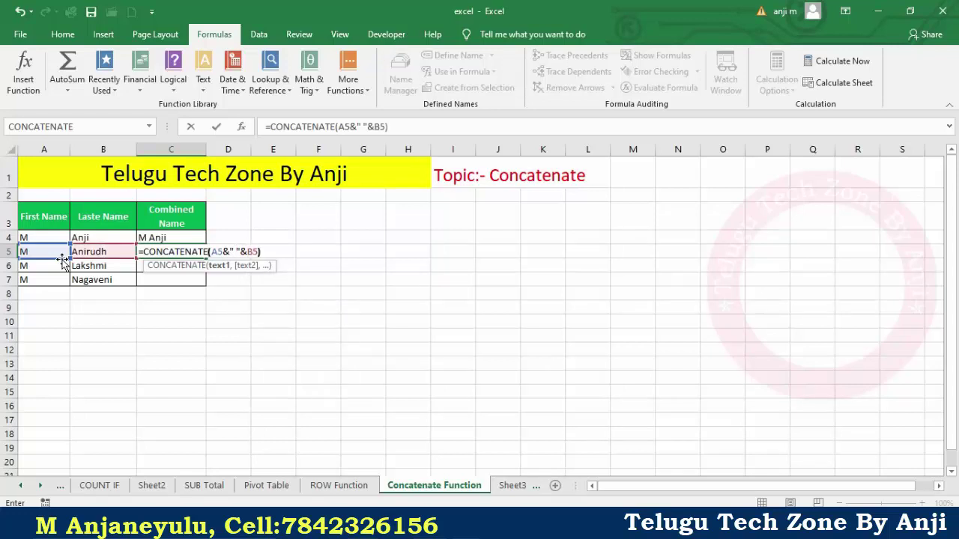
{"action": "key", "text": "ctrl+Return"}
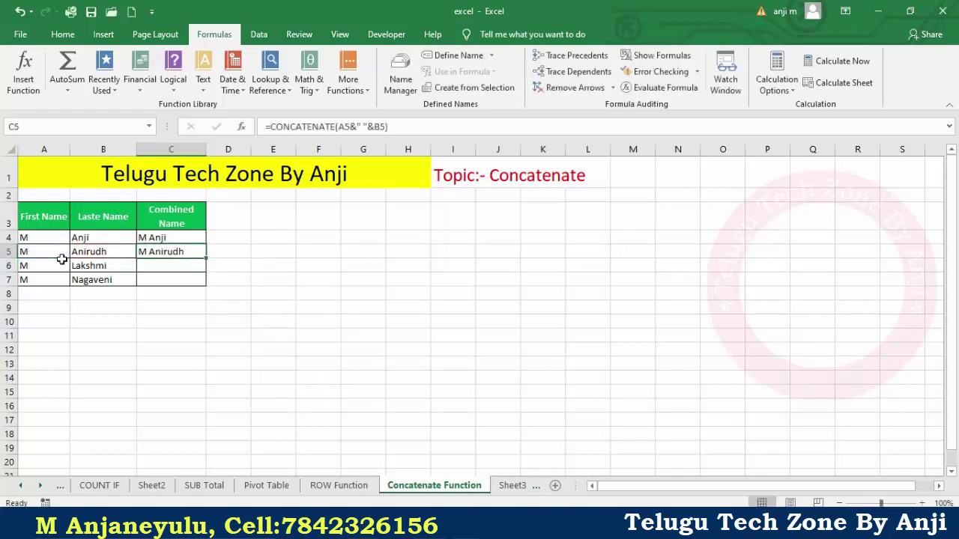
{"action": "key", "text": "F2"}
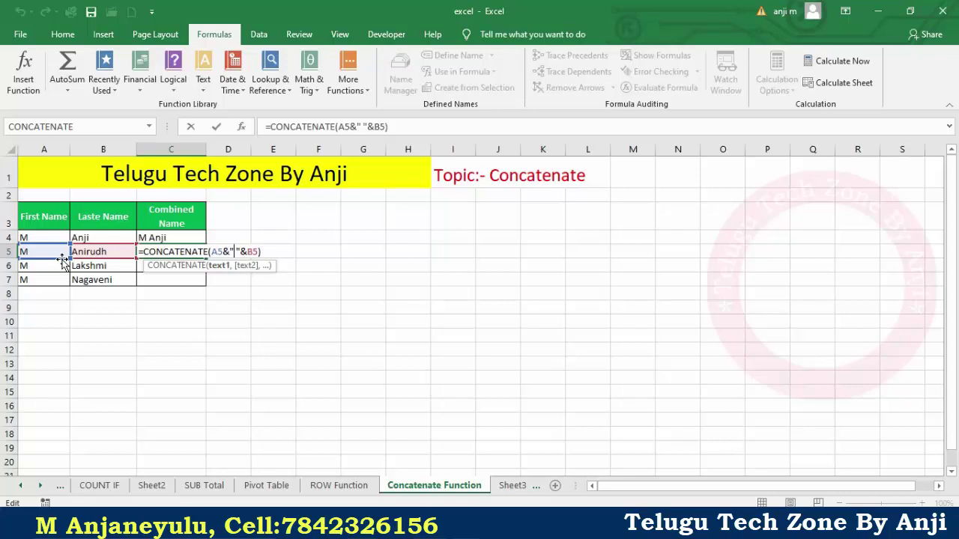
{"action": "type", "text": "-"}
{"action": "key", "text": "ctrl+Return"}
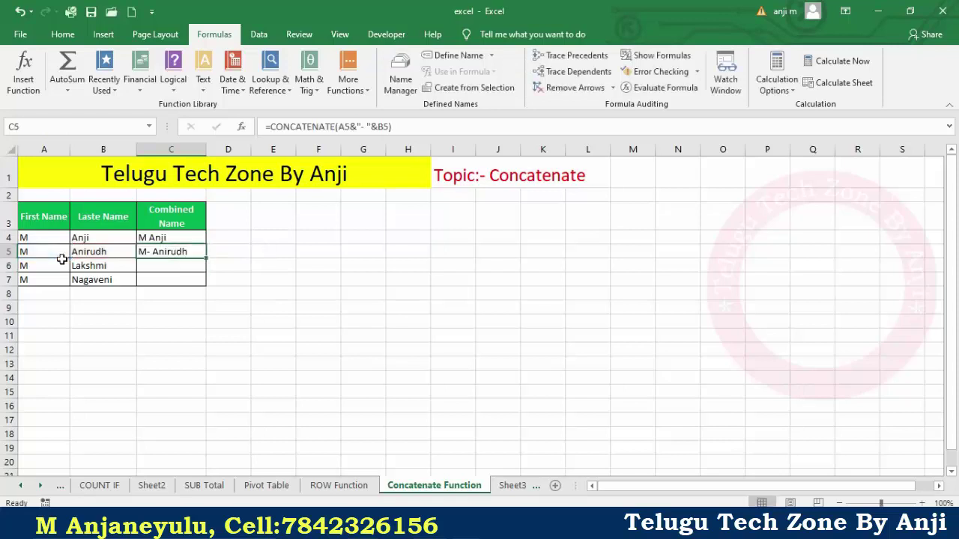
{"action": "key", "text": "F2"}
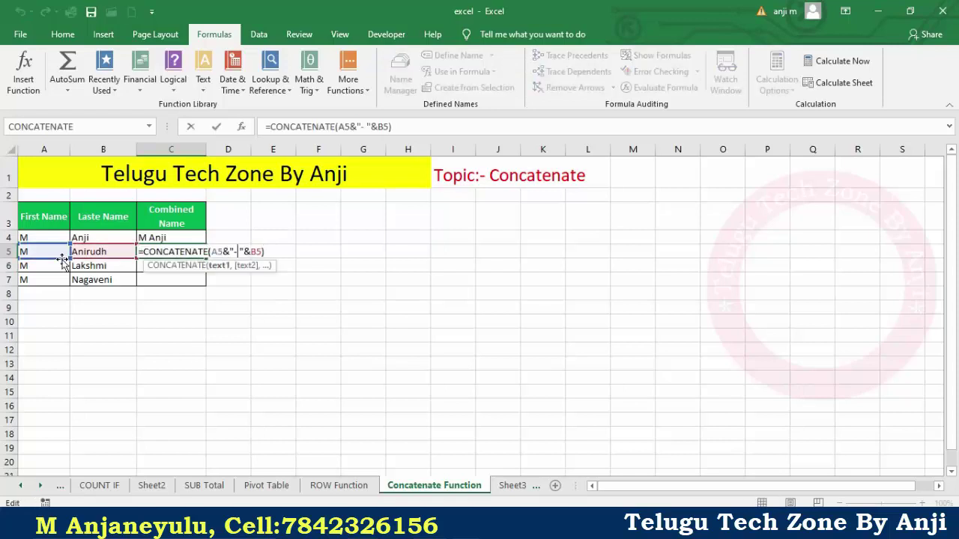
{"action": "key", "text": "BackSpace"}
{"action": "key", "text": "BackSpace"}
{"action": "key", "text": "ctrl+Return"}
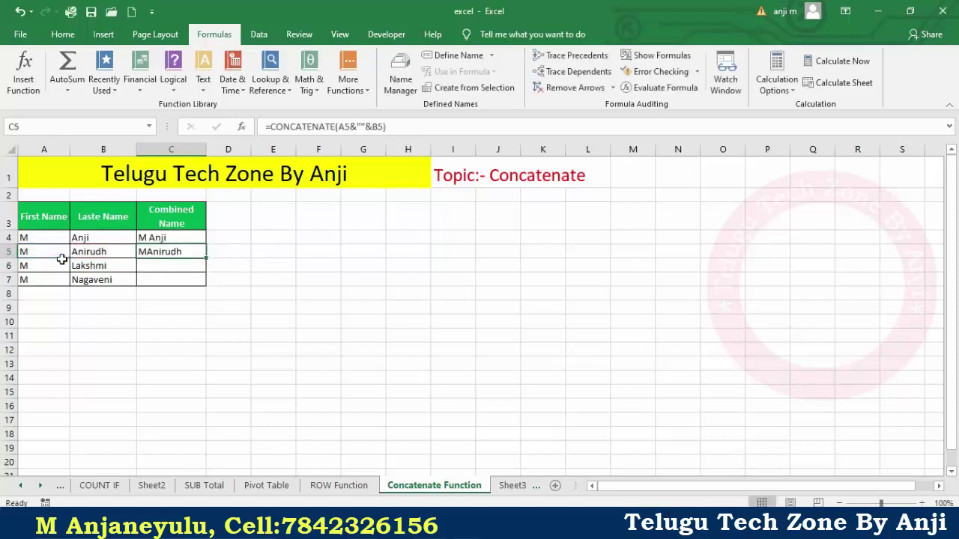
{"action": "key", "text": "F2"}
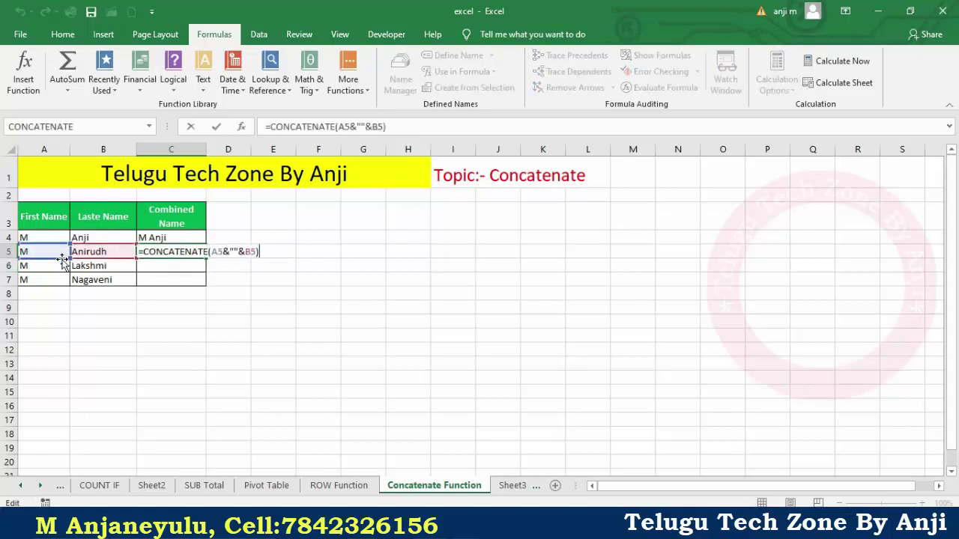
{"action": "key", "text": "ctrl+Return"}
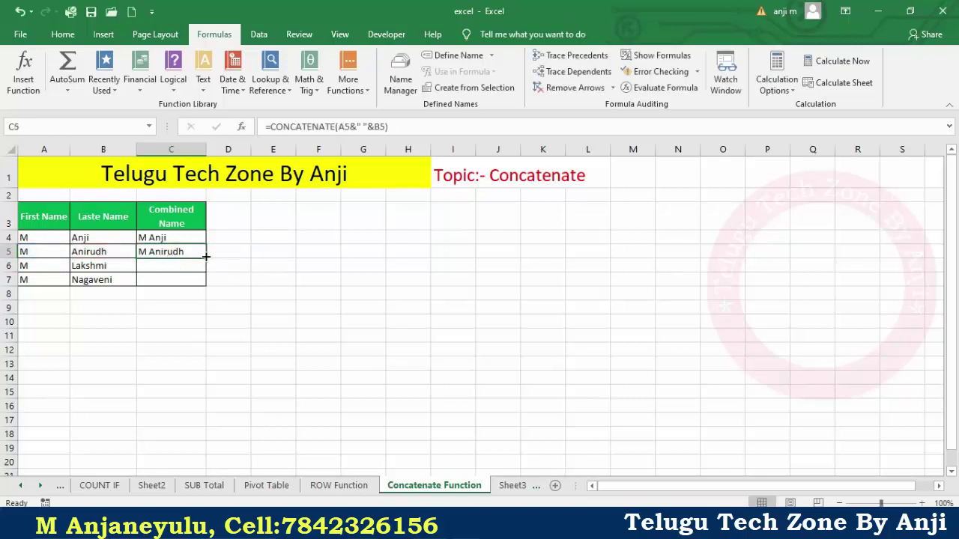
{"action": "left_click_drag", "start_coordinate": [205, 256], "coordinate": [206, 283]}
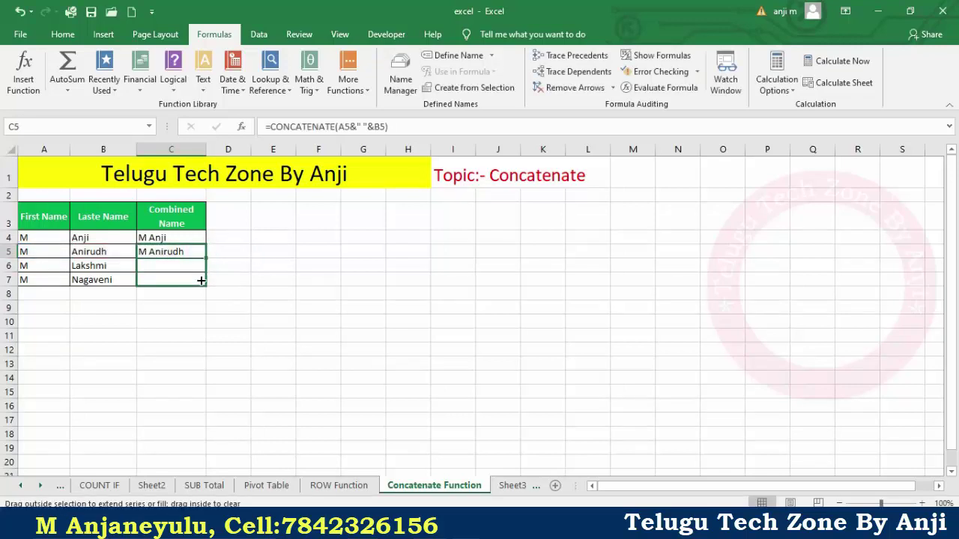
{"action": "left_click", "coordinate": [239, 278]}
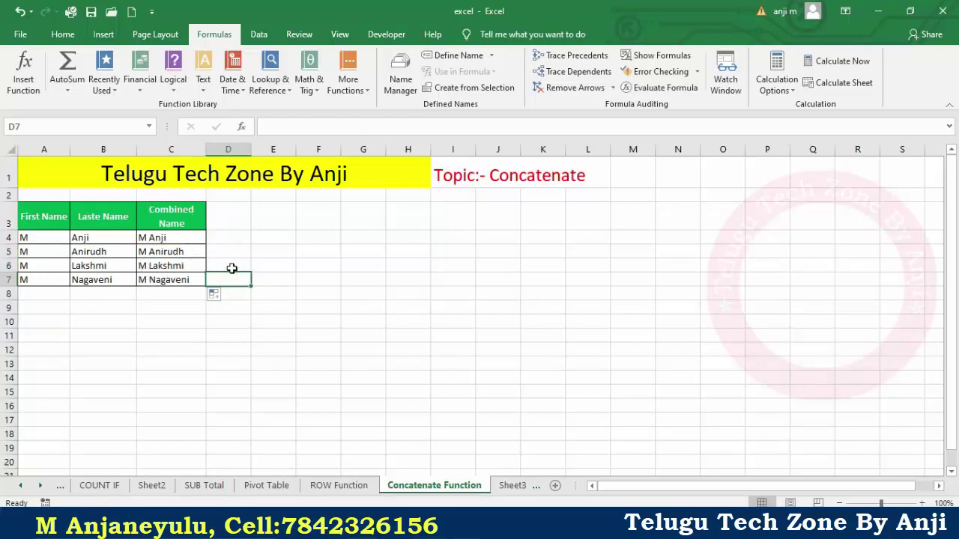
{"action": "left_click", "coordinate": [278, 255]}
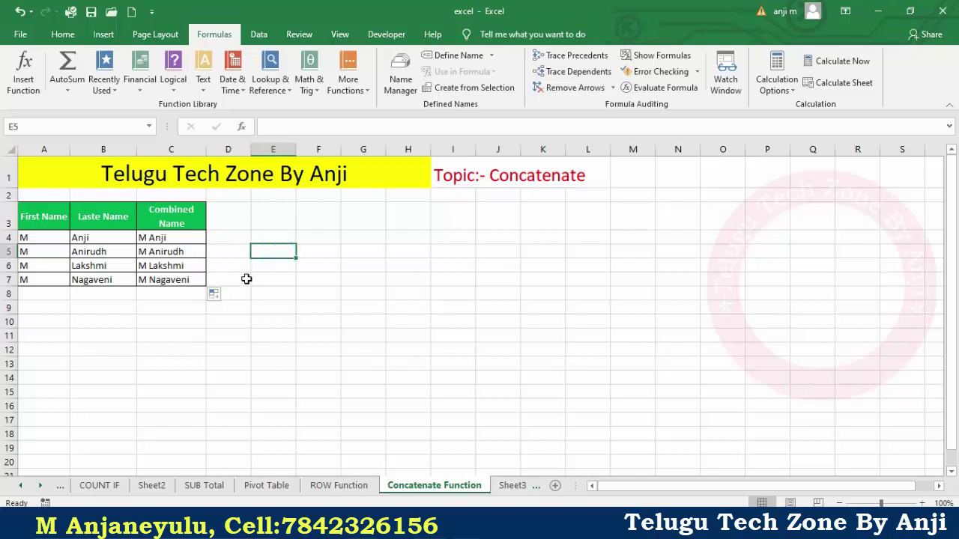
{"action": "left_click", "coordinate": [312, 239]}
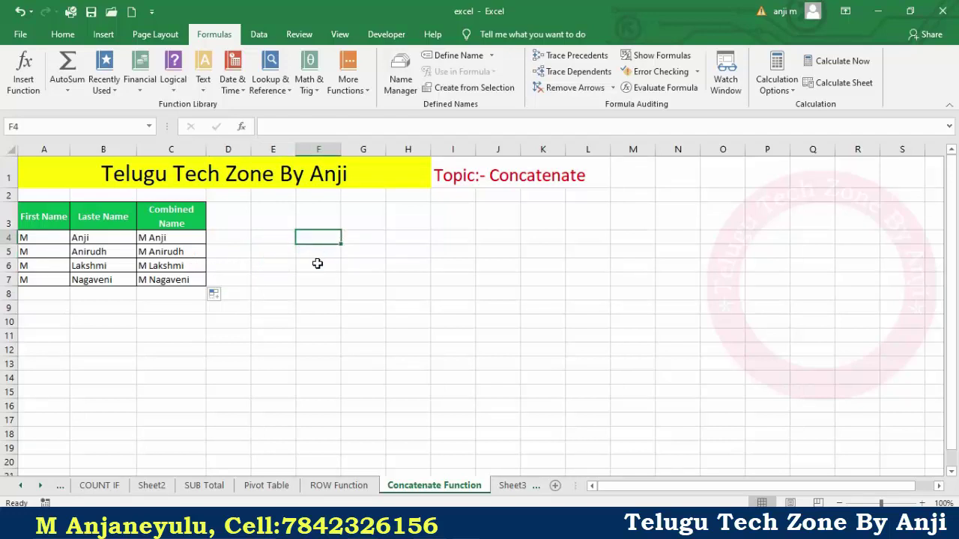
Enter the letters a, b, c, d across F6:I6.
{"action": "left_click", "coordinate": [318, 264]}
{"action": "type", "text": "M"}
{"action": "key", "text": "Escape"}
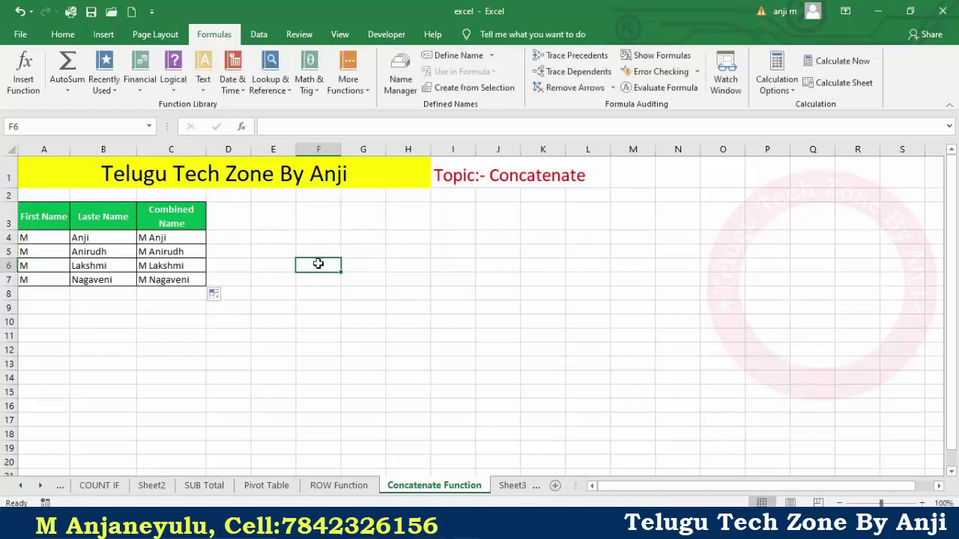
{"action": "type", "text": "a"}
{"action": "key", "text": "Tab"}
{"action": "type", "text": "b"}
{"action": "key", "text": "Tab"}
{"action": "type", "text": "c"}
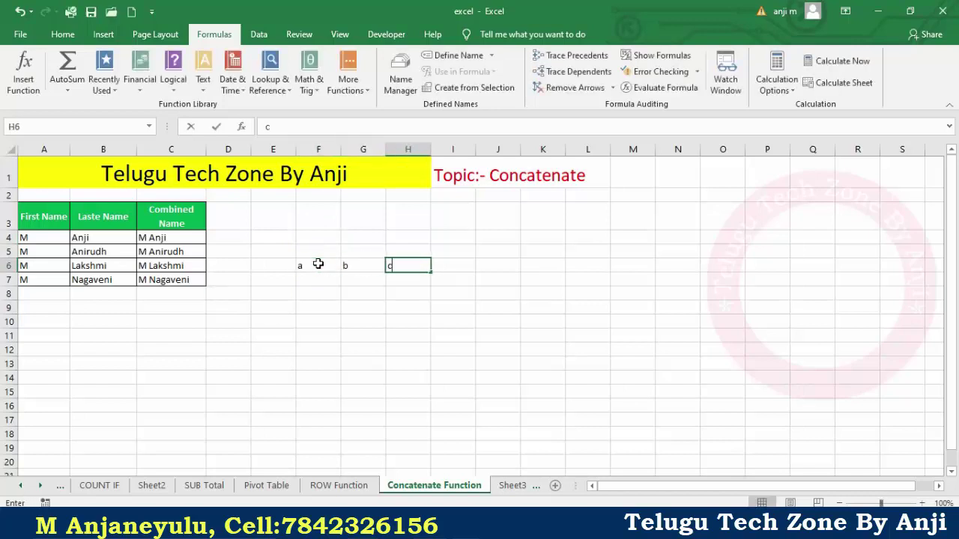
{"action": "key", "text": "Tab"}
{"action": "type", "text": "d"}
{"action": "key", "text": "Tab"}
Enter =CONCATENATE(F6,G6,H6,I6) in J6 so it shows 'abcd'.
{"action": "type", "text": "=c"}
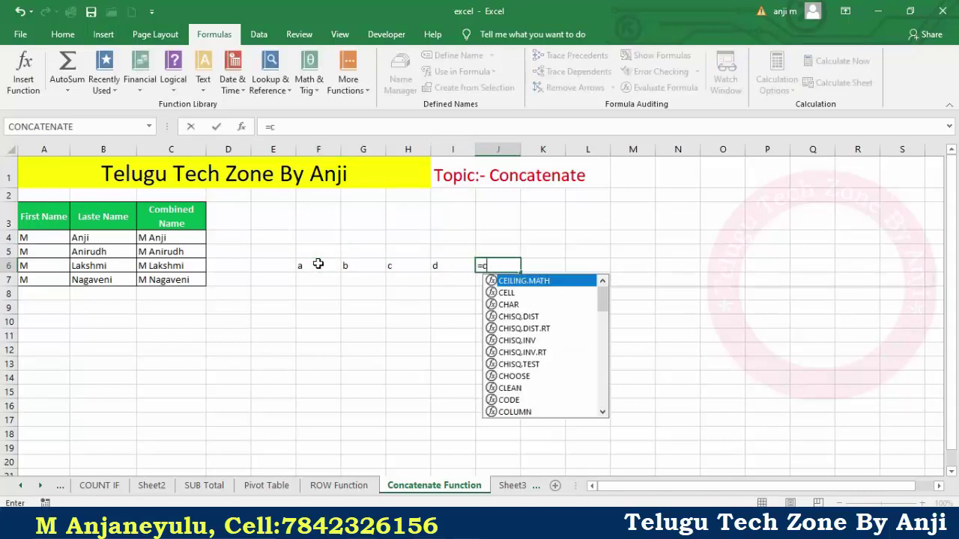
{"action": "type", "text": "on"}
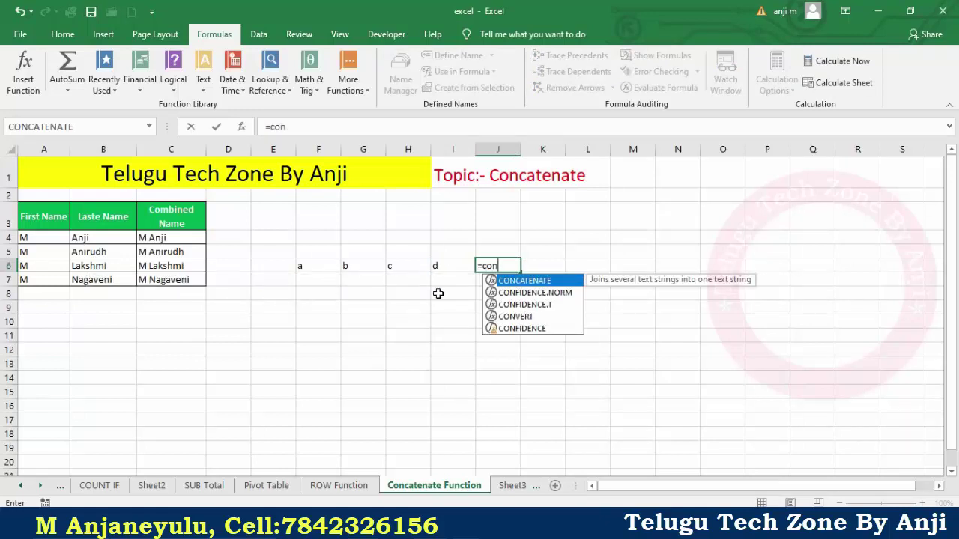
{"action": "type", "text": "catenat"}
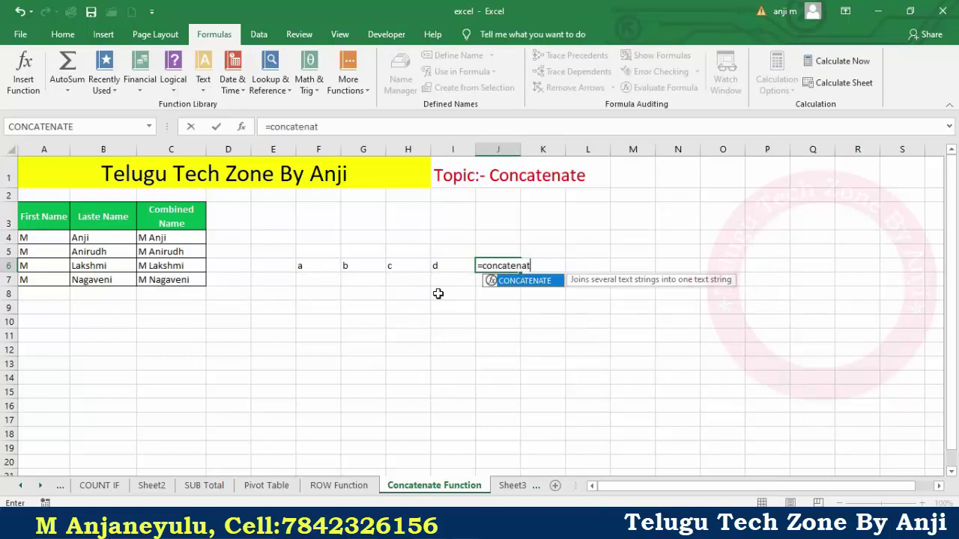
{"action": "type", "text": "e("}
{"action": "key", "text": "Left"}
{"action": "key", "text": "Left"}
{"action": "key", "text": "Left"}
{"action": "key", "text": "Left"}
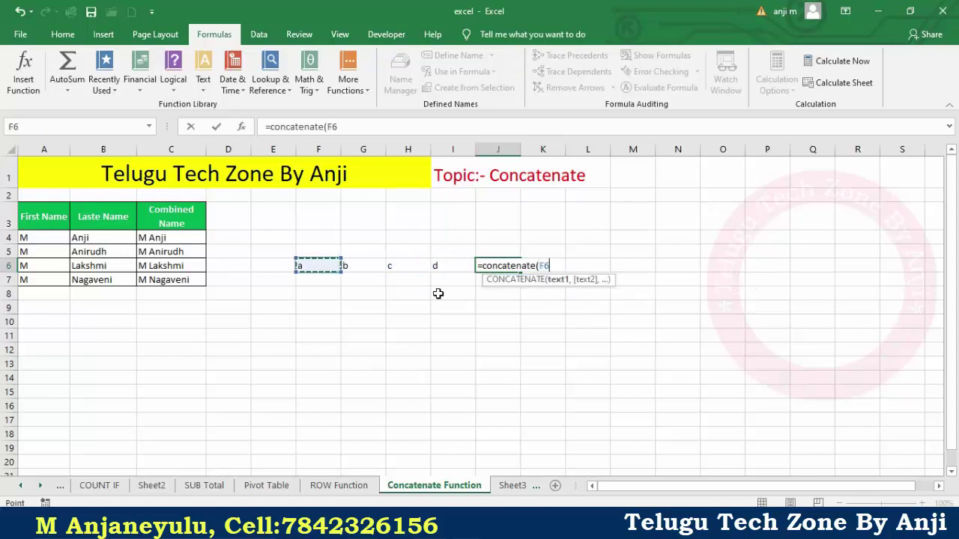
{"action": "type", "text": ","}
{"action": "key", "text": "Left"}
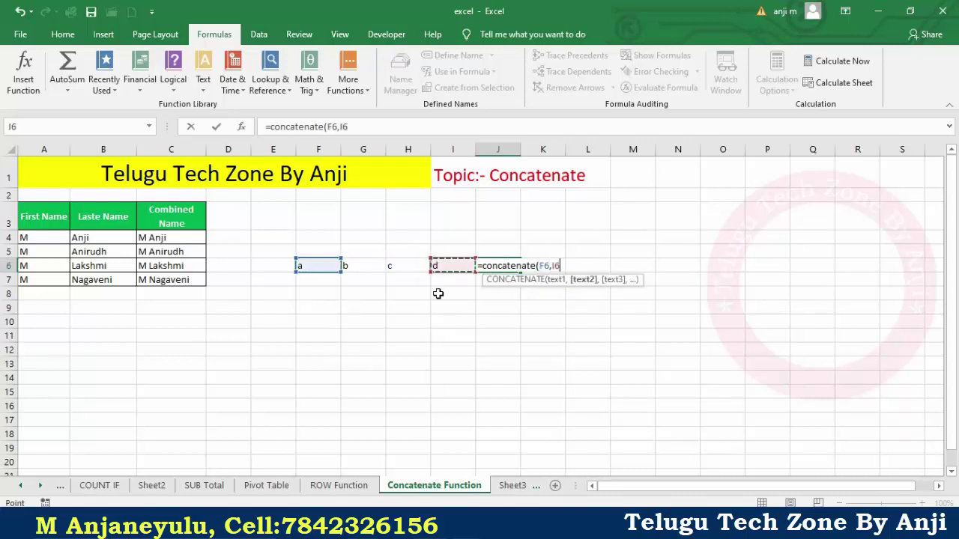
{"action": "key", "text": "Left"}
{"action": "key", "text": "Left"}
{"action": "type", "text": ","}
{"action": "key", "text": "Left"}
{"action": "key", "text": "Left"}
{"action": "type", "text": ","}
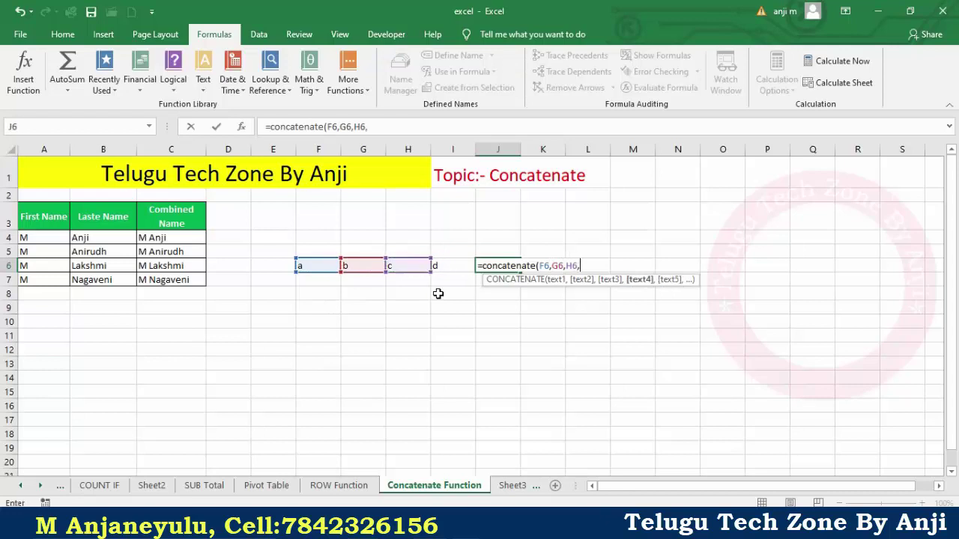
{"action": "key", "text": "Left"}
{"action": "type", "text": ")"}
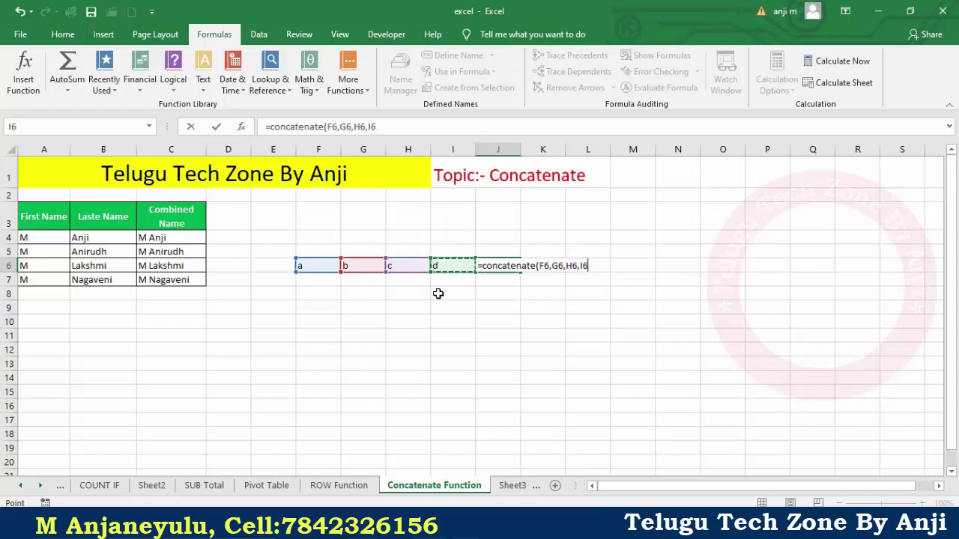
{"action": "key", "text": "ctrl+Return"}
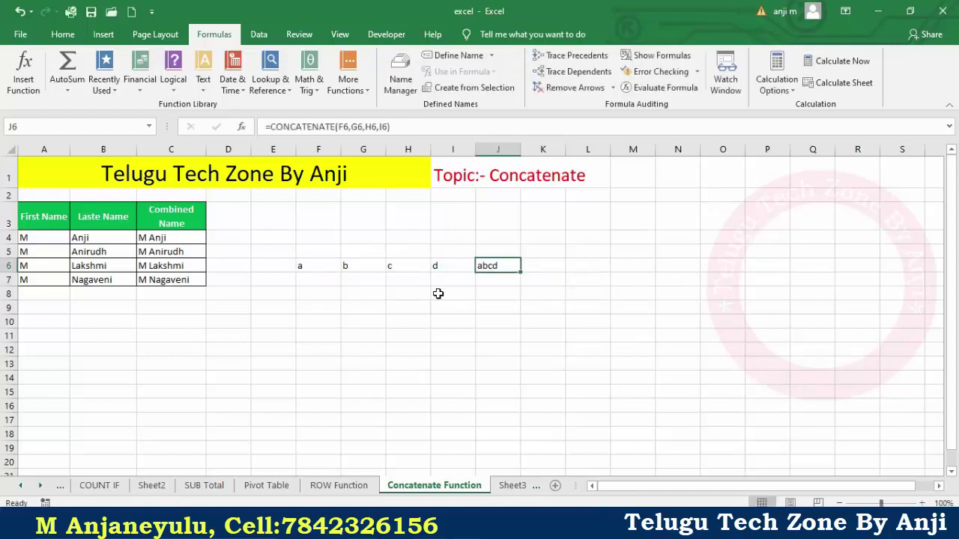
{"action": "key", "text": "Left"}
{"action": "key", "text": "Left"}
{"action": "key", "text": "Left"}
{"action": "key", "text": "Left"}
{"action": "key", "text": "Left"}
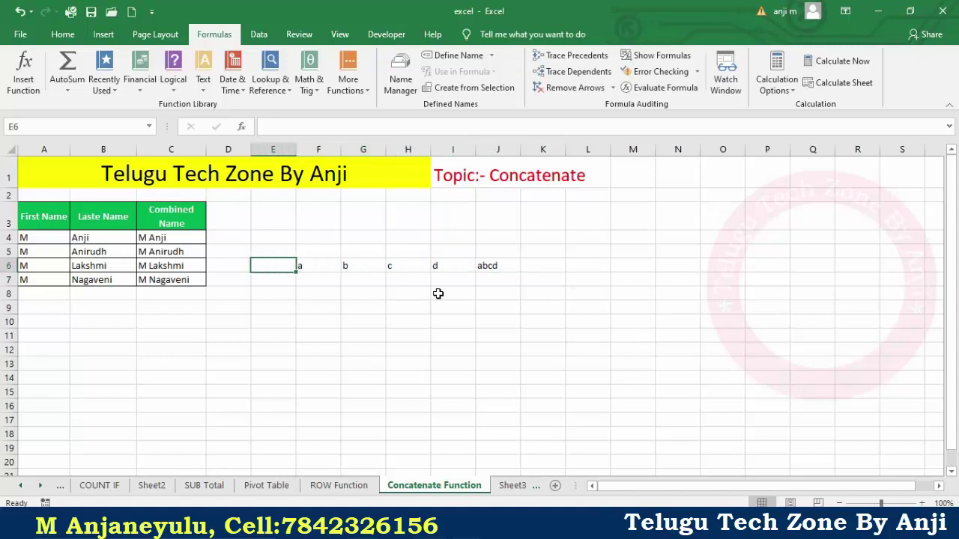
Delete the a–d letters and the abcd result from row 6.
{"action": "key", "text": "shift+Right"}
{"action": "key", "text": "shift+Right"}
{"action": "key", "text": "shift+Right"}
{"action": "key", "text": "shift+Right"}
{"action": "key", "text": "shift+Right"}
{"action": "key", "text": "Delete"}
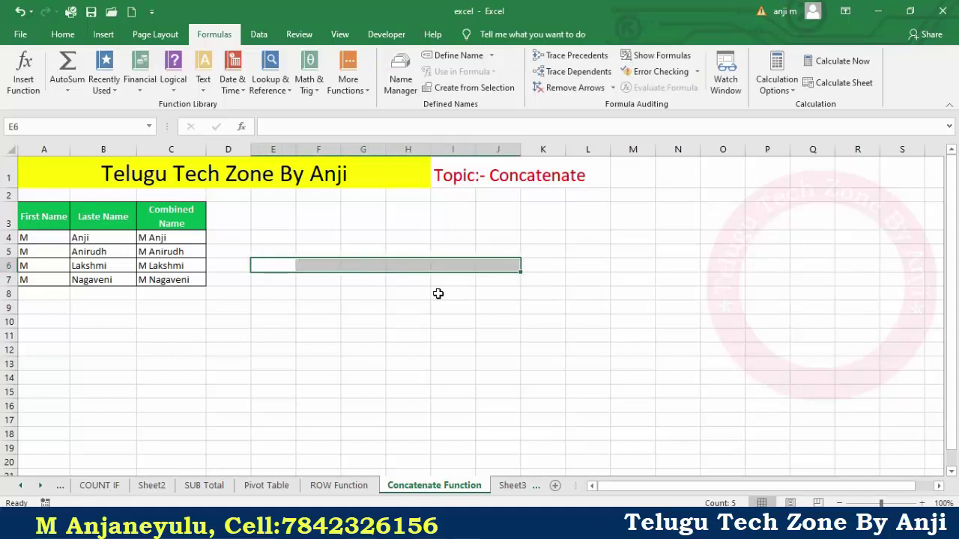
{"action": "key", "text": "shift+Left"}
{"action": "key", "text": "shift+Left"}
{"action": "key", "text": "shift+Left"}
{"action": "key", "text": "shift+Left"}
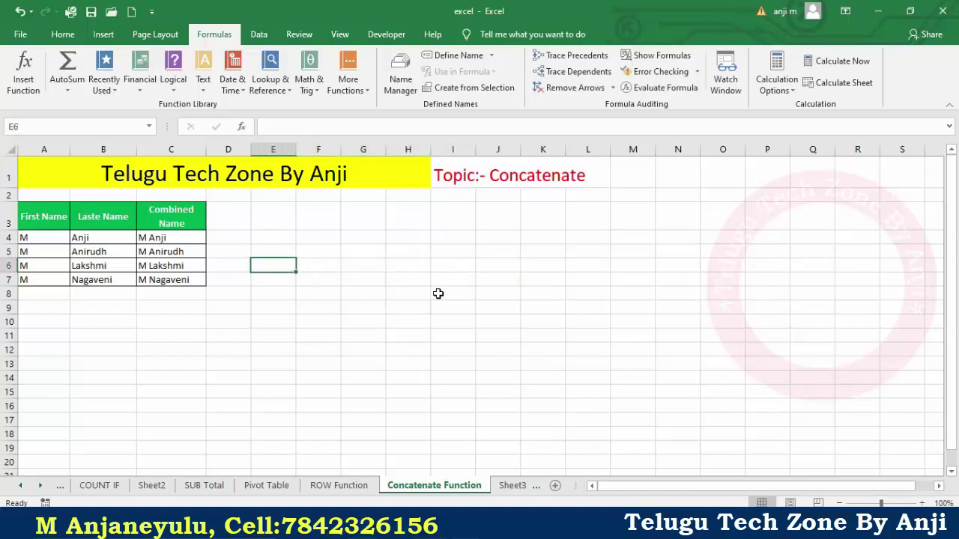
{"action": "key", "text": "Up"}
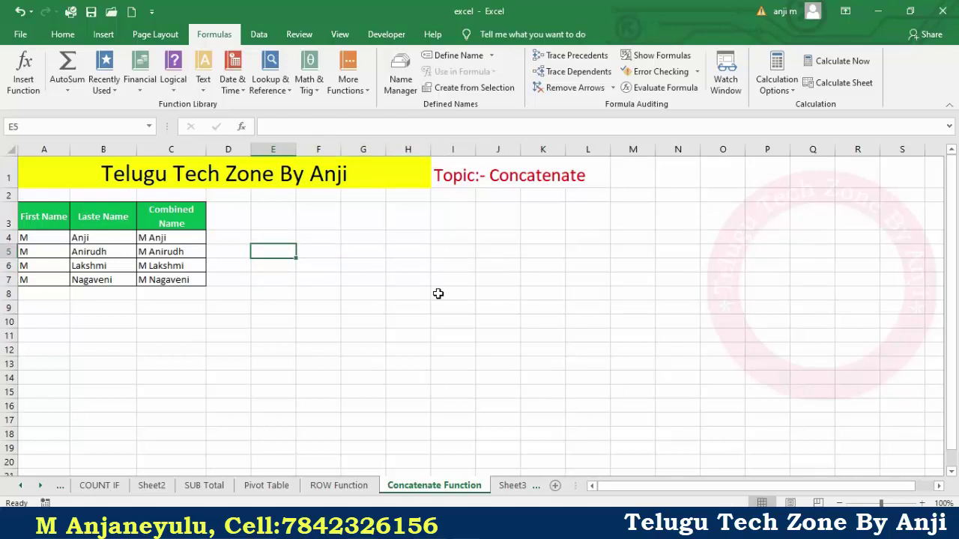